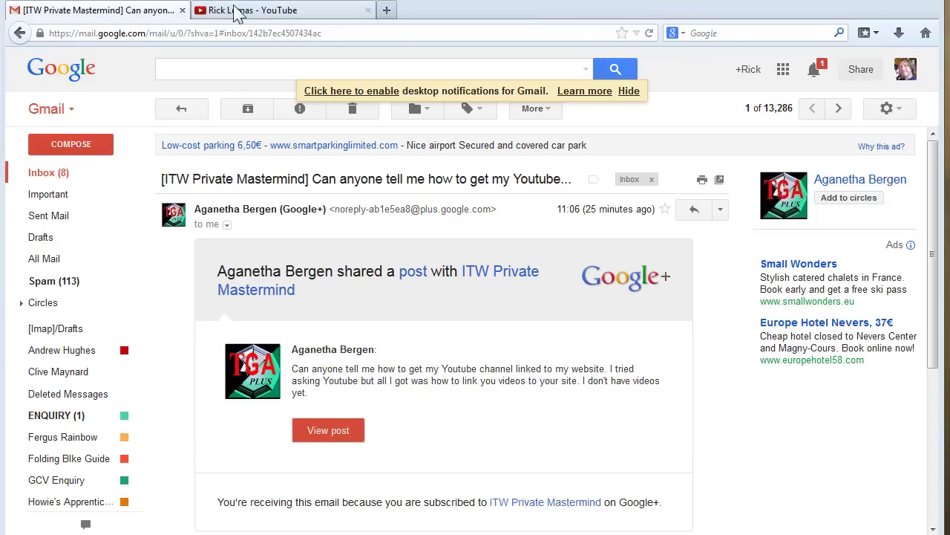
- Close the Gmail message tab and open your own channel's home page on YouTube
left_click(182, 10)
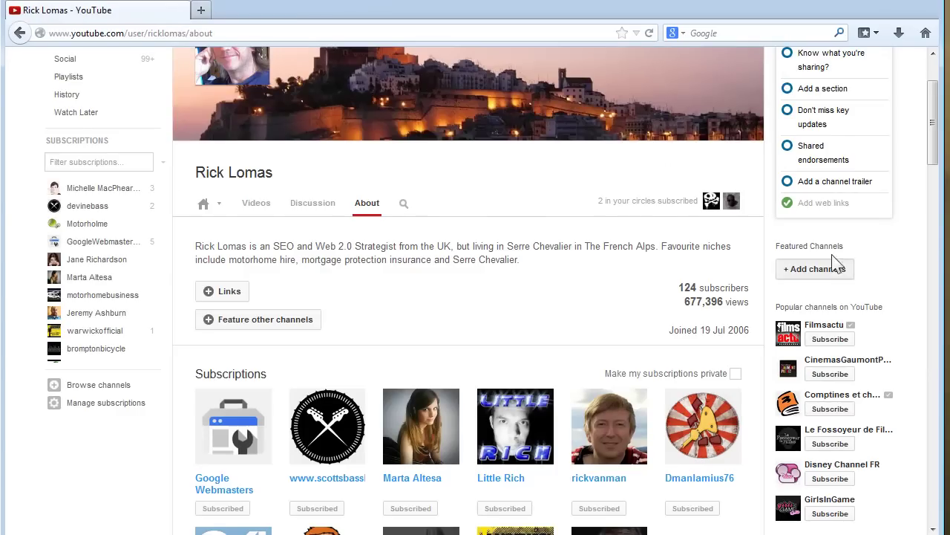
scroll(938, 121, "up", 3)
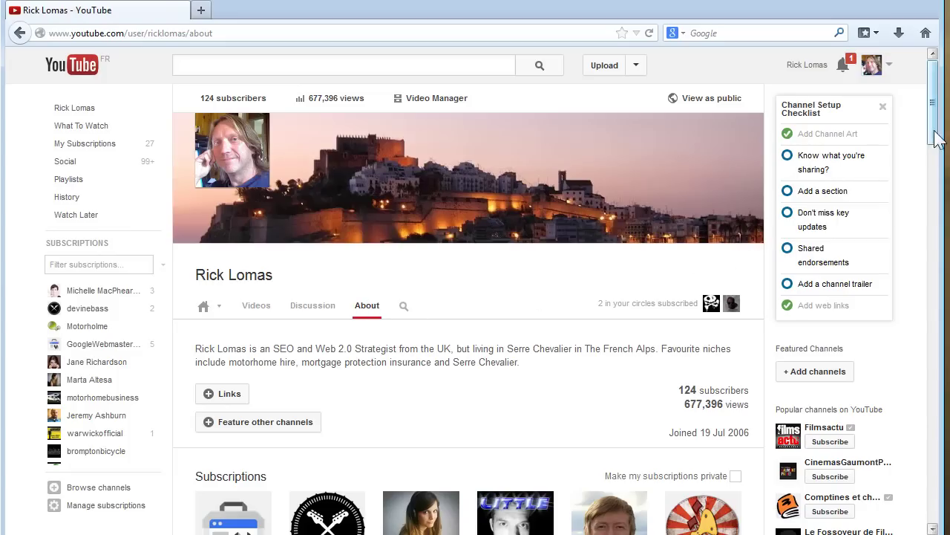
scroll(938, 167, "down", 4)
scroll(938, 167, "up", 4)
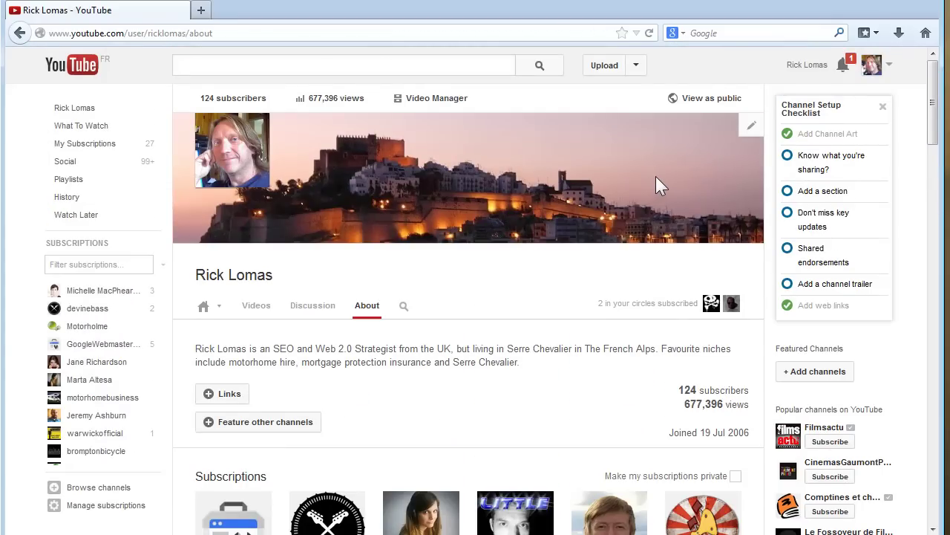
left_click(889, 68)
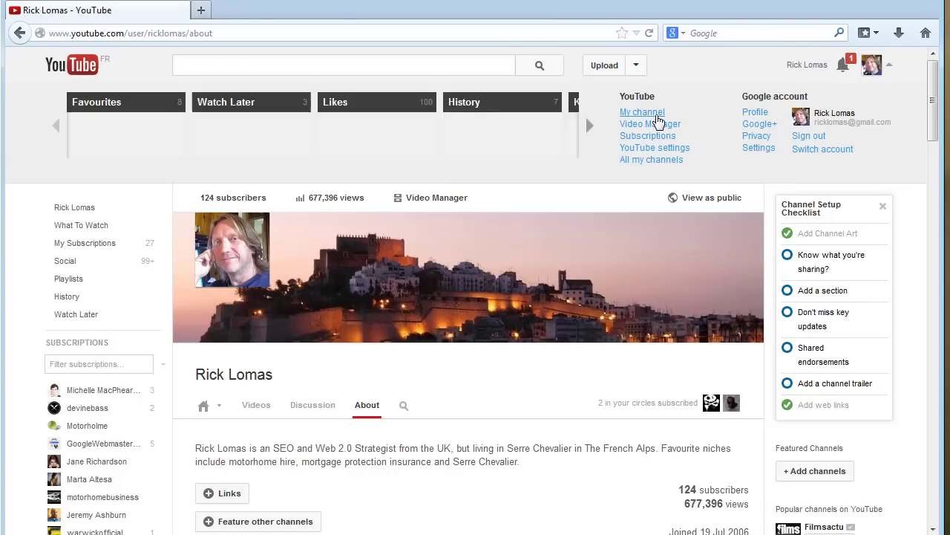
left_click(658, 114)
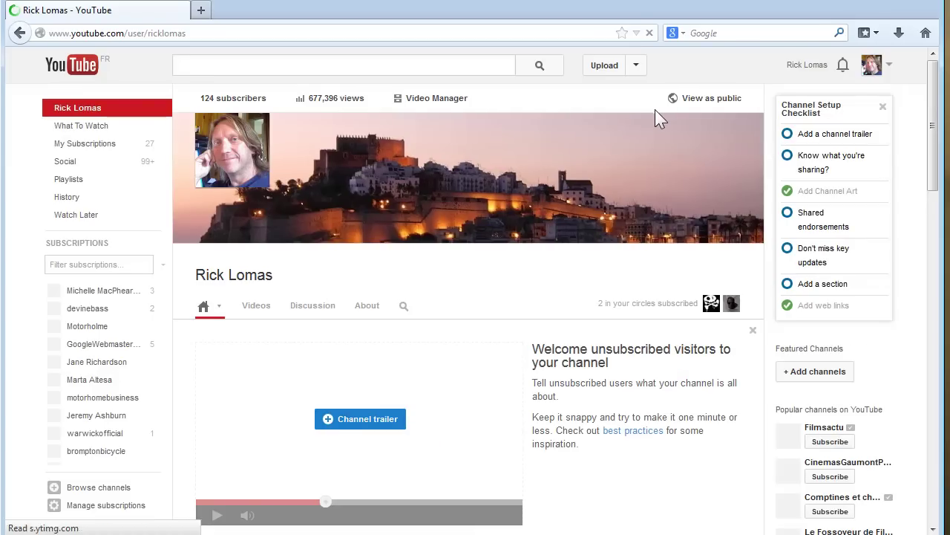
mouse_move(655, 116)
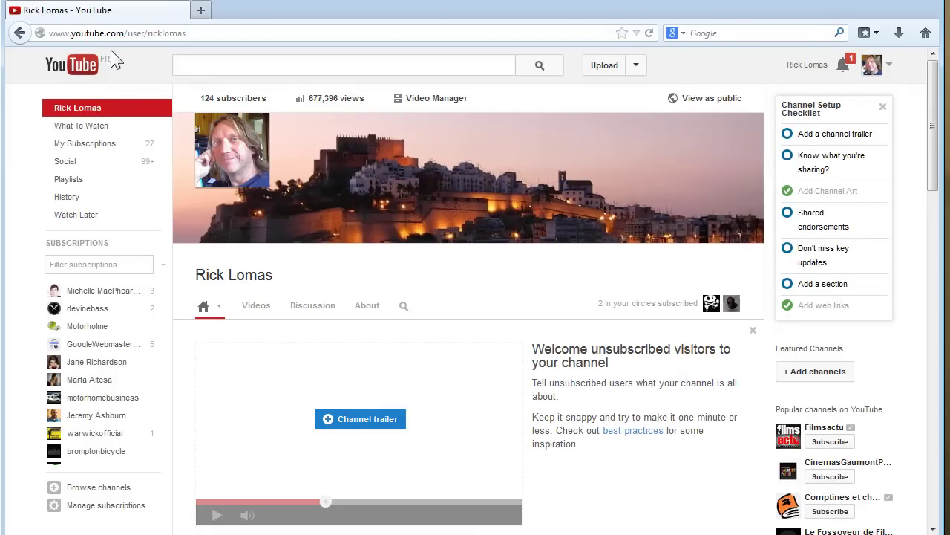
- Highlight the channel's web address to check it, and clear the selection
left_click(71, 53)
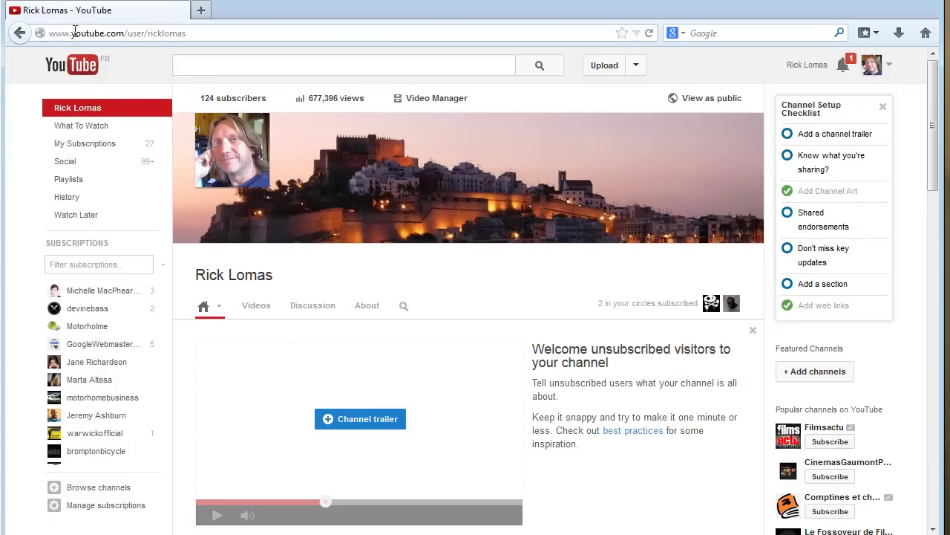
left_click_drag(54, 34, 191, 30)
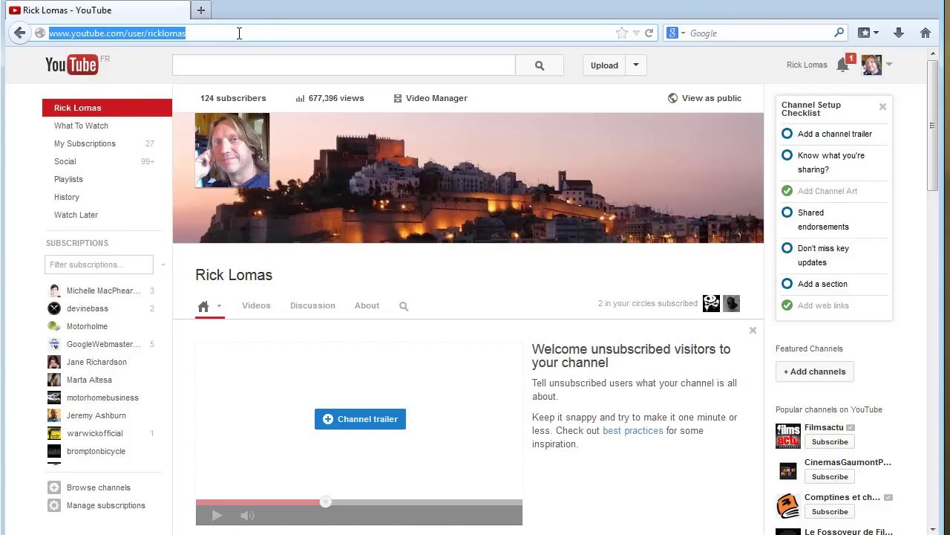
left_click(297, 233)
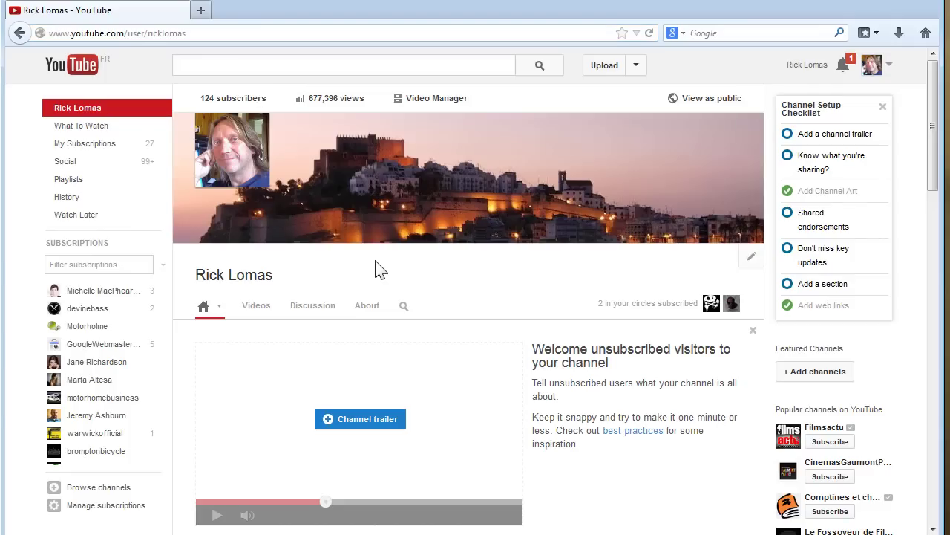
- Open the links editor on the channel's About page, keeping the first link overlaid on the channel art
left_click(367, 307)
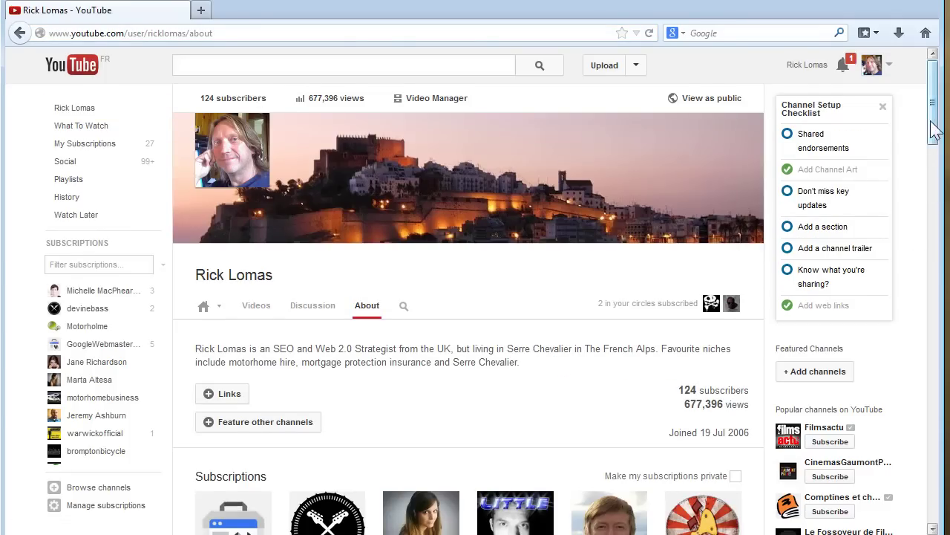
left_click_drag(934, 123, 934, 155)
left_click(209, 289)
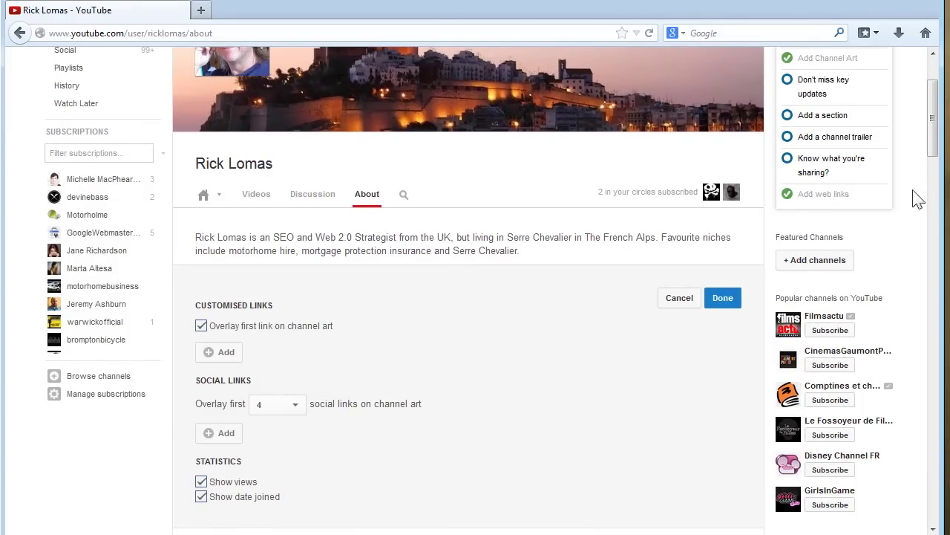
left_click_drag(935, 158, 933, 169)
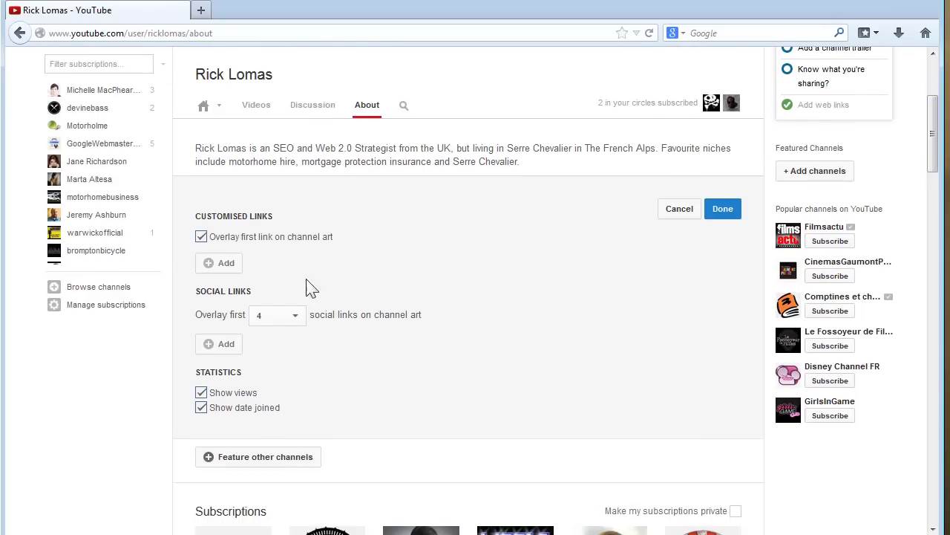
left_click(202, 238)
left_click(201, 237)
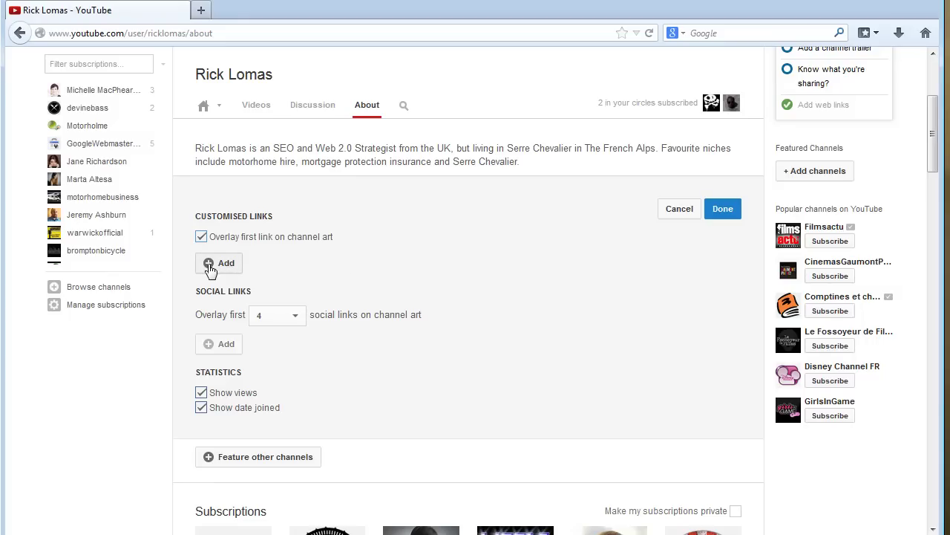
left_click(209, 266)
left_click(260, 262)
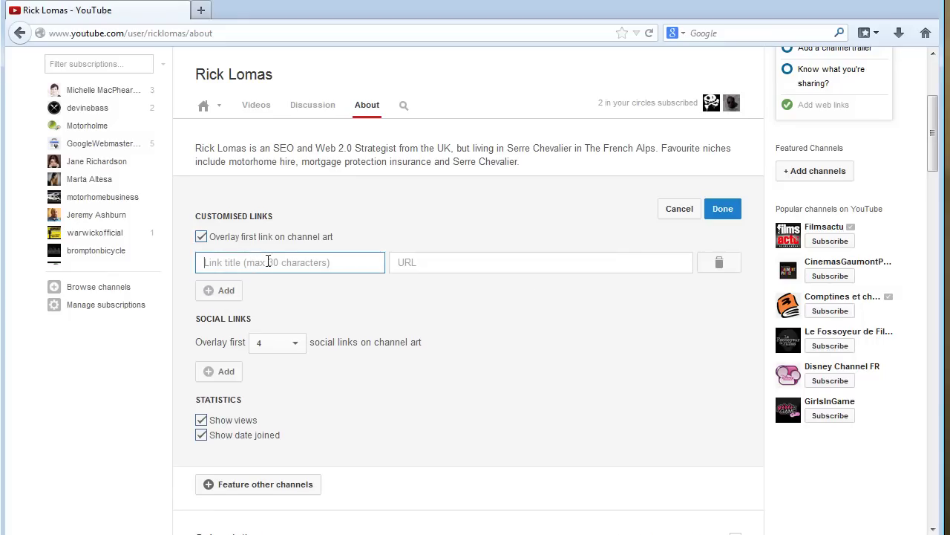
type("Search")
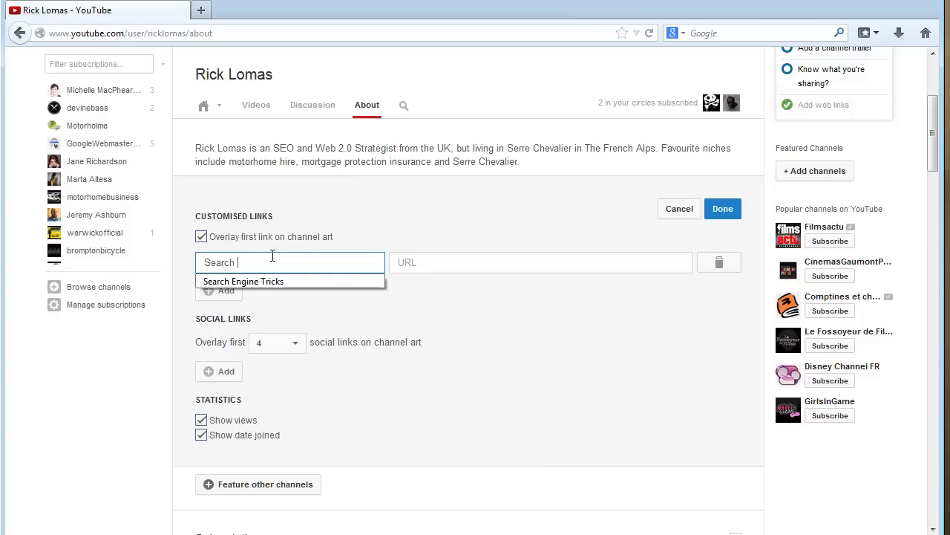
key("Down")
key("Return")
left_click(446, 265)
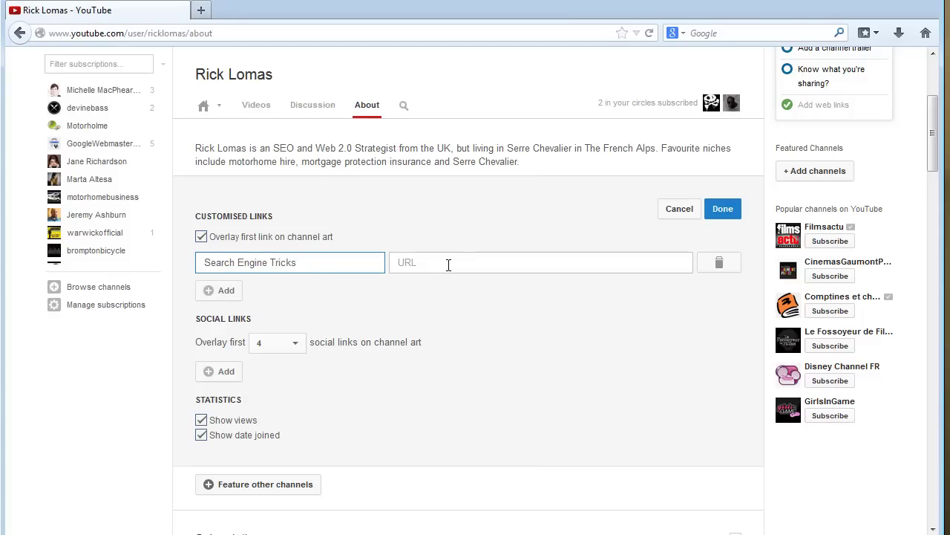
left_click(449, 264)
left_click(452, 281)
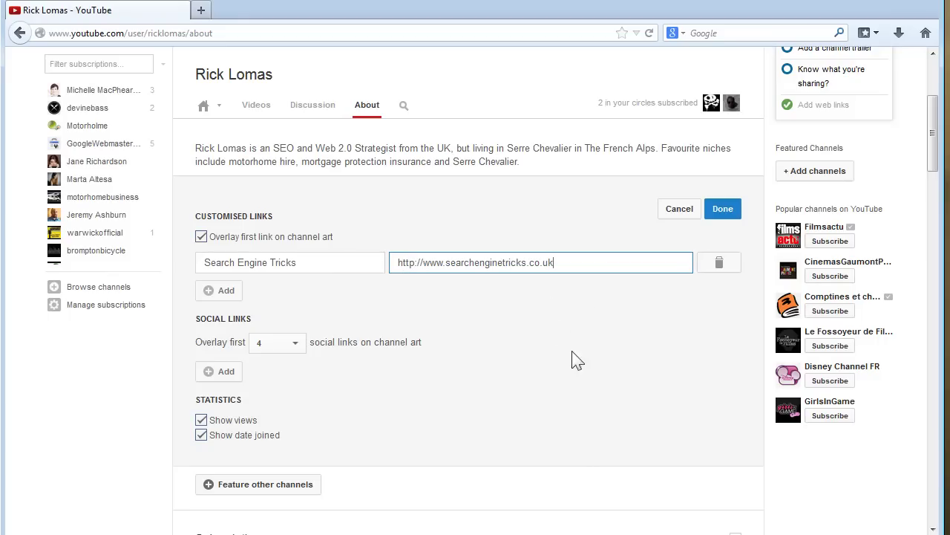
left_click(727, 211)
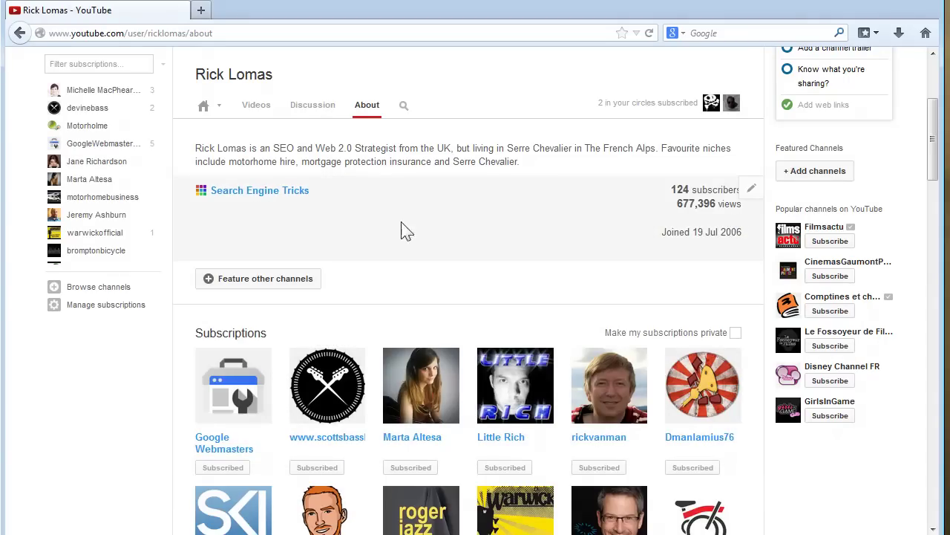
- Examine the dialog for featuring other channels and the social networks offered for social links, without filling in either
left_click(209, 283)
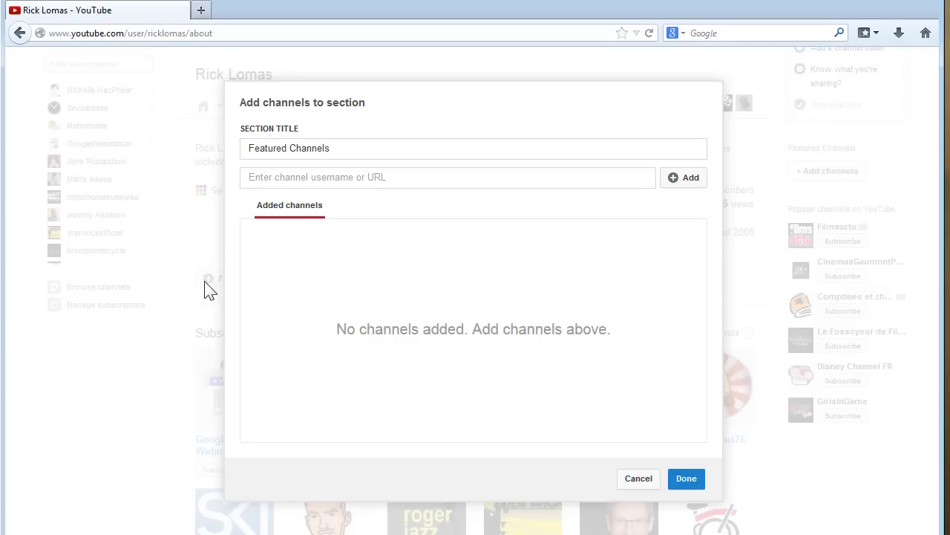
left_click(644, 479)
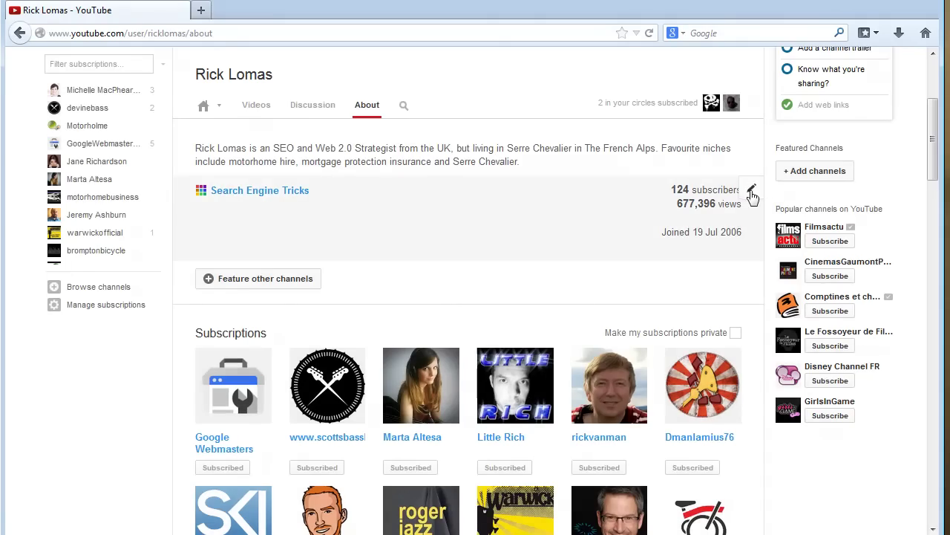
left_click(752, 191)
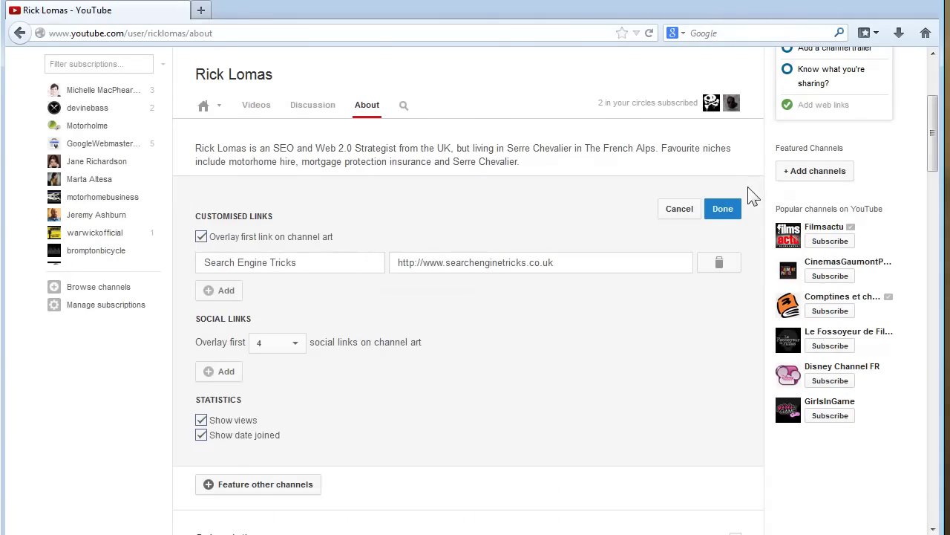
left_click(208, 373)
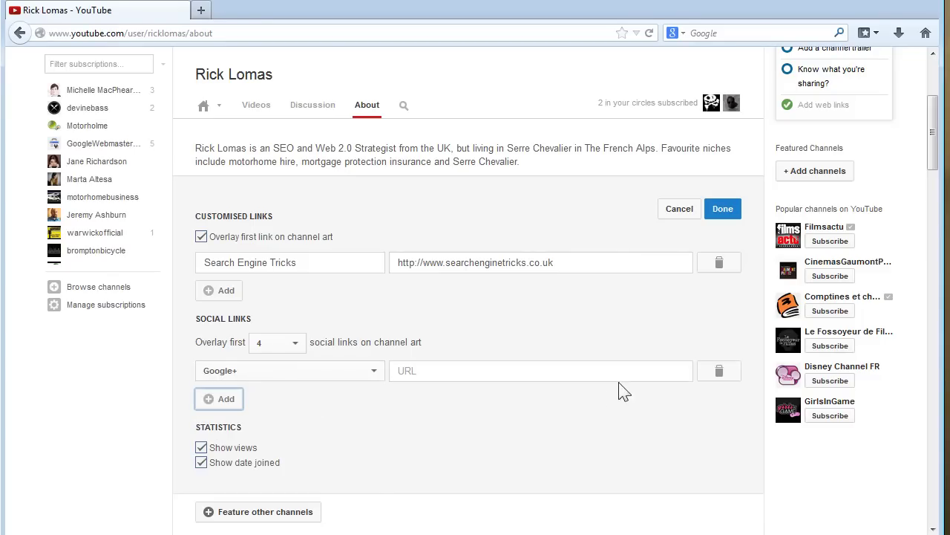
left_click(375, 376)
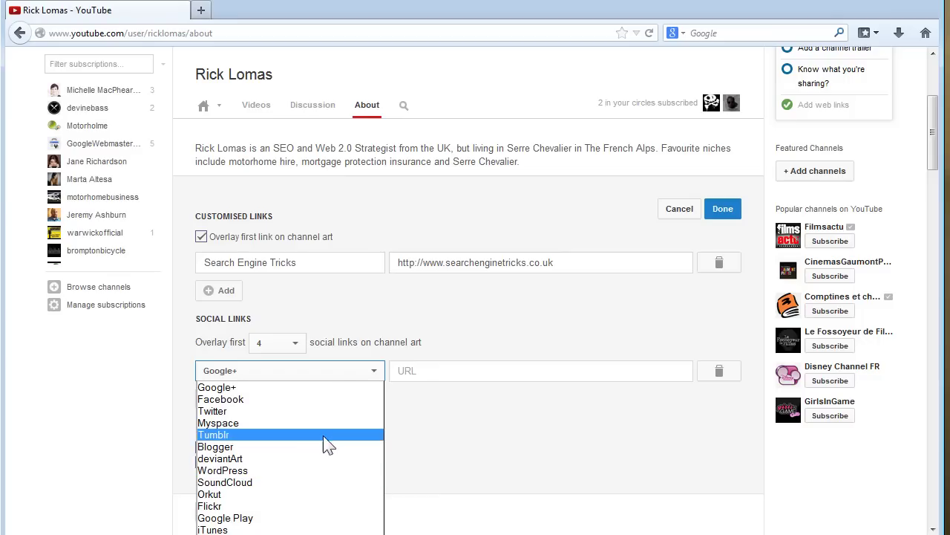
left_click(477, 416)
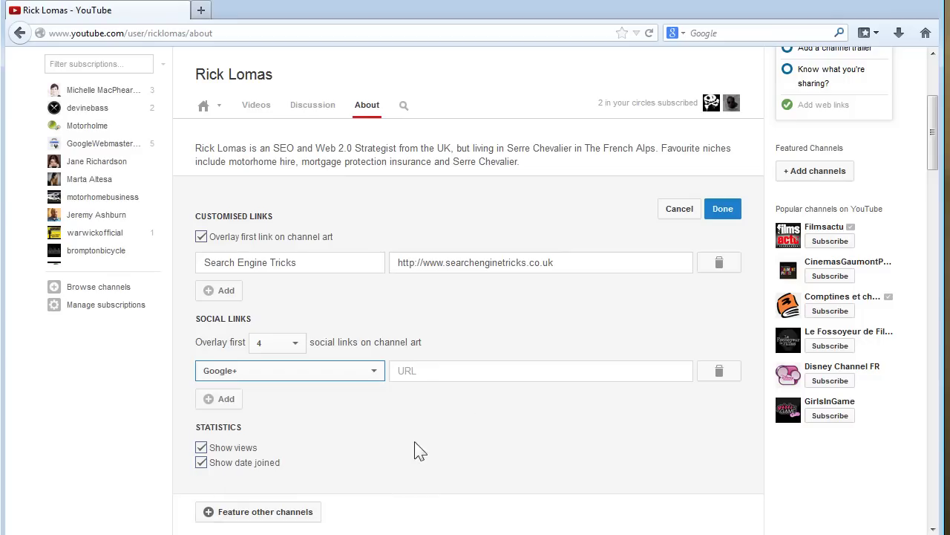
left_click(727, 211)
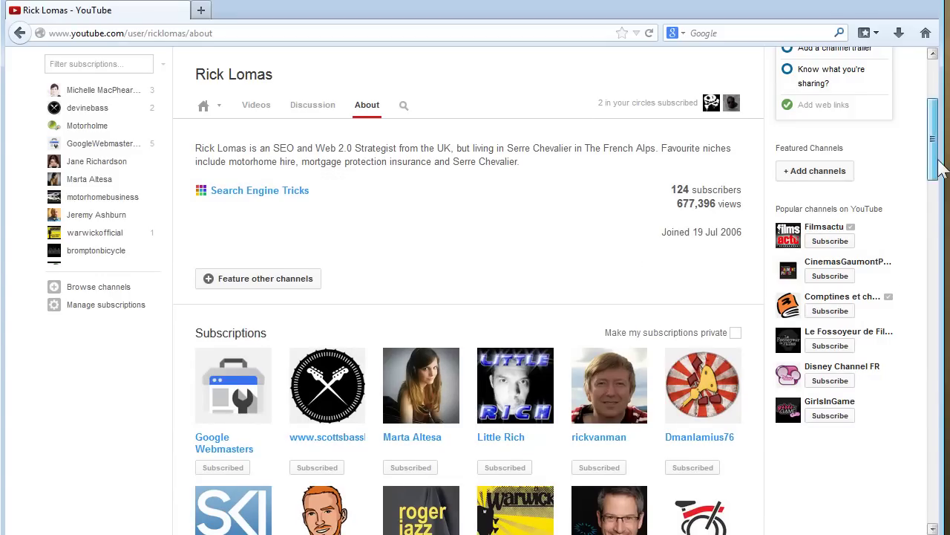
- Preview the channel page as the public sees it, including the link on the channel art, and return to the owner view
left_click_drag(937, 153, 939, 126)
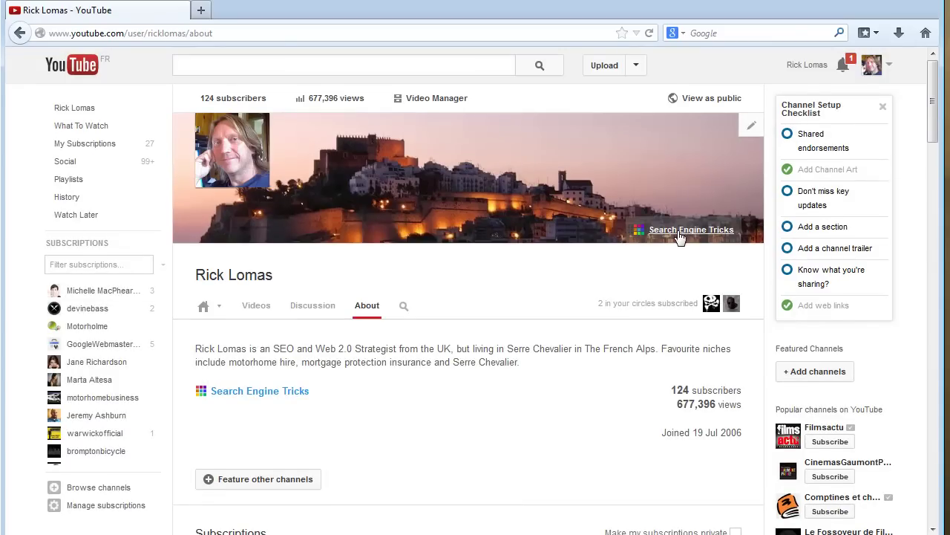
left_click(719, 98)
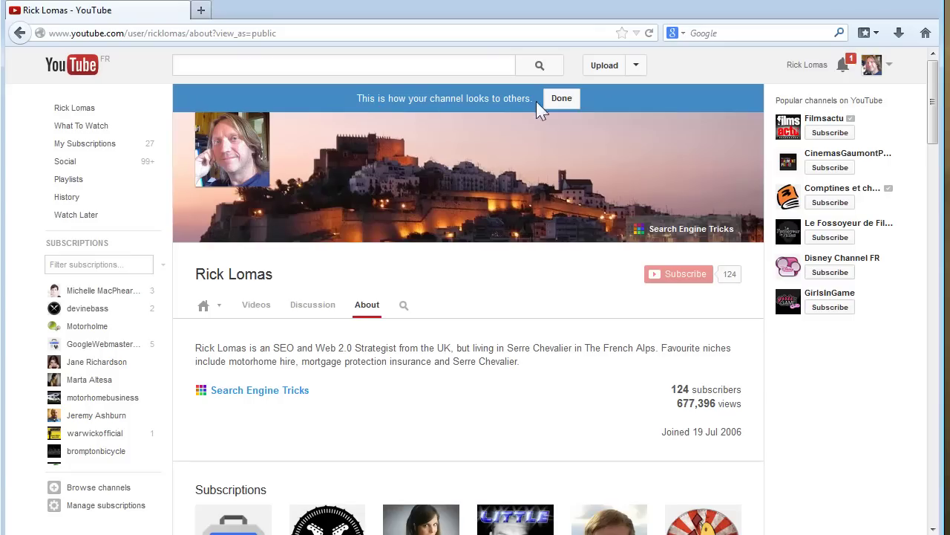
left_click(563, 99)
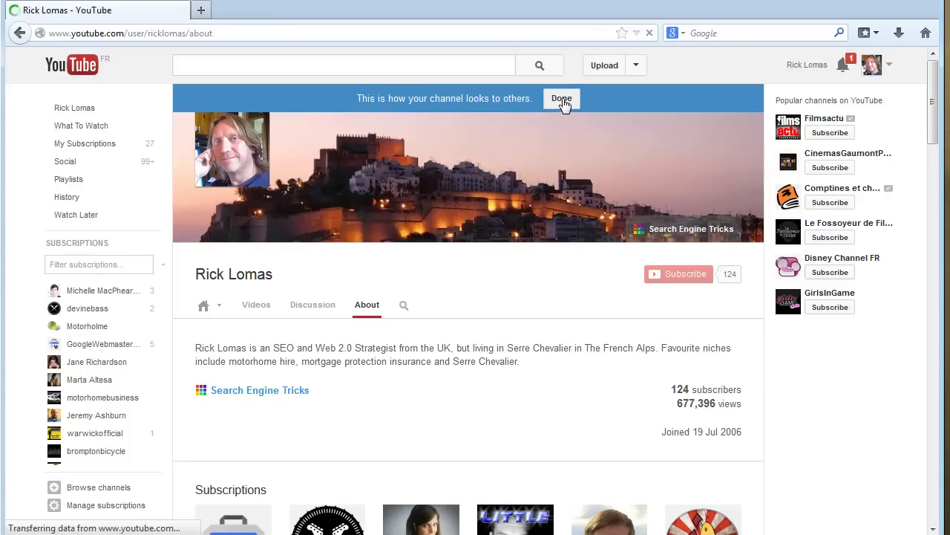
- Test the Search Engine Tricks link on the channel art and view the site's Google Penalty Mastermind Launch article
left_click(681, 234)
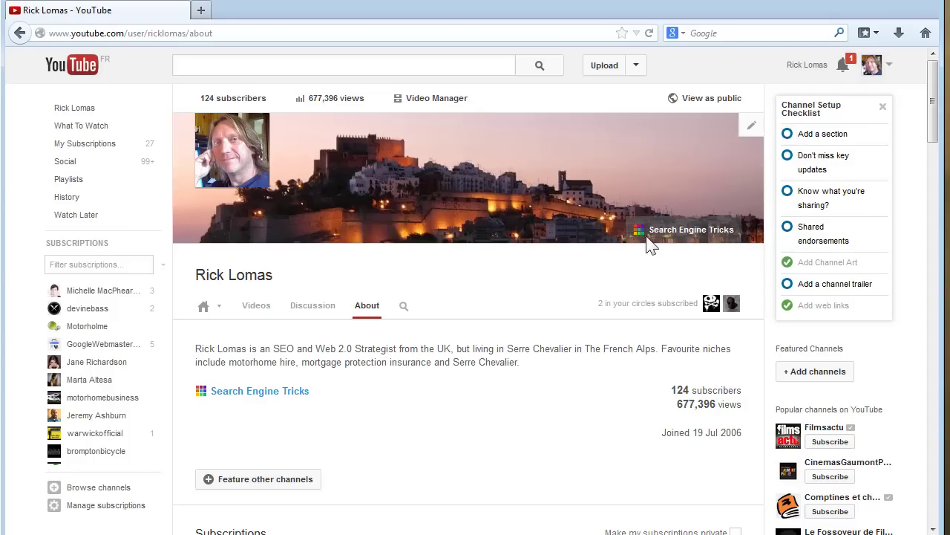
left_click(707, 235)
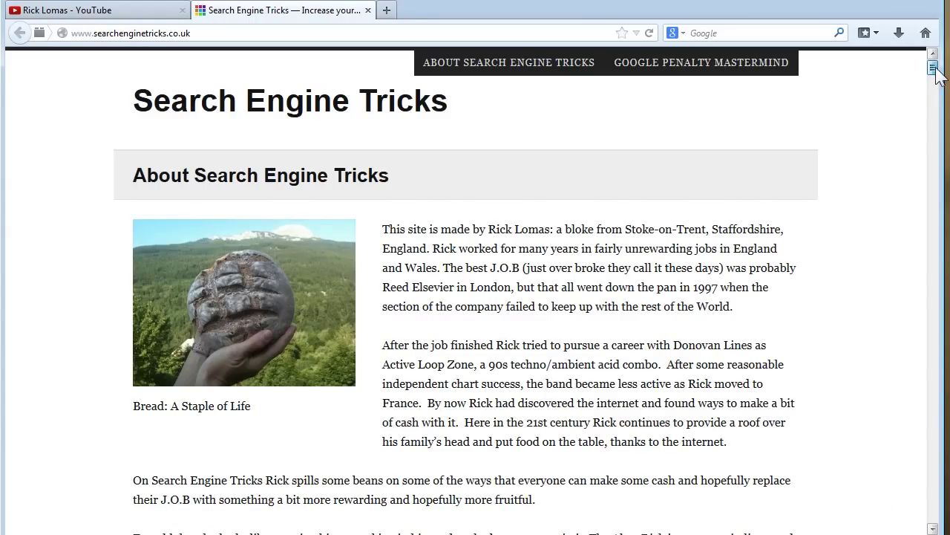
mouse_move(936, 67)
left_mouse_down()
mouse_move(936, 82)
mouse_move(937, 67)
left_mouse_up()
left_click(708, 67)
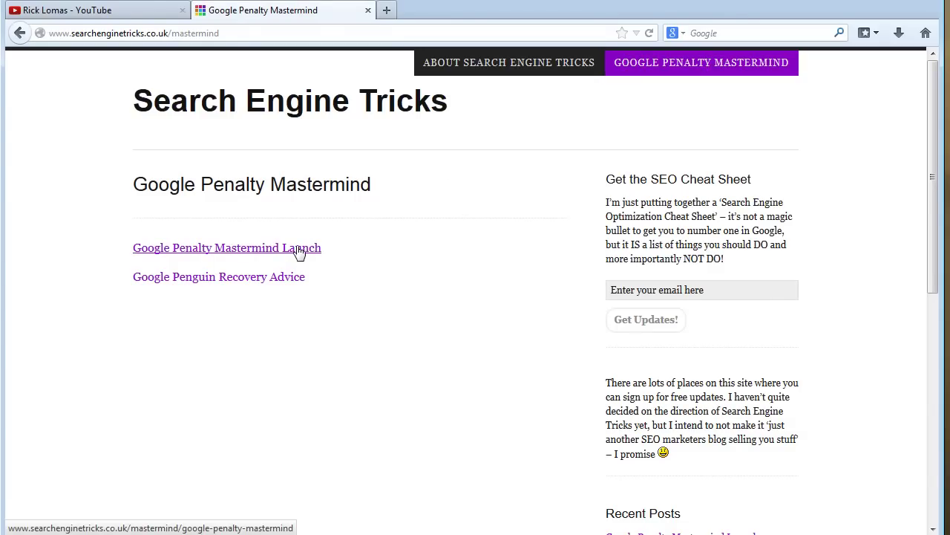
left_click(299, 250)
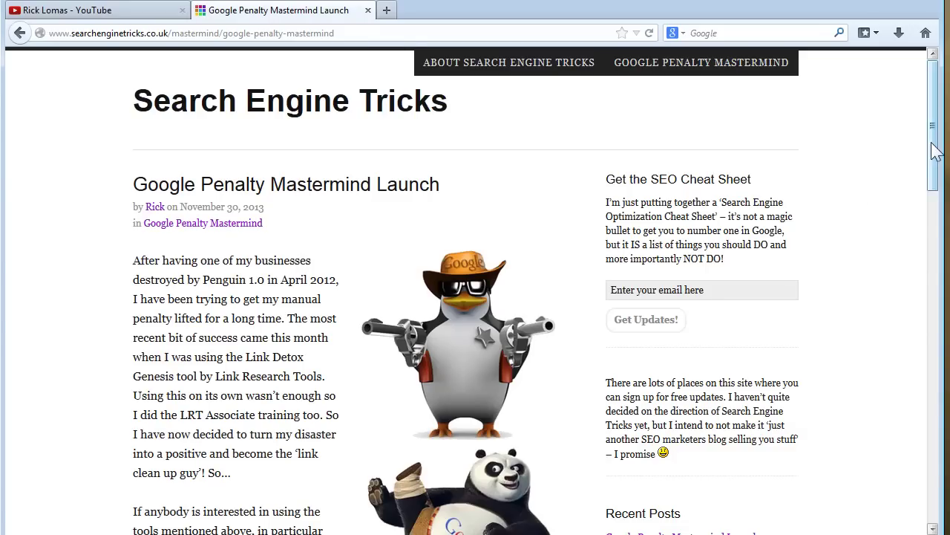
left_click_drag(935, 151, 876, 159)
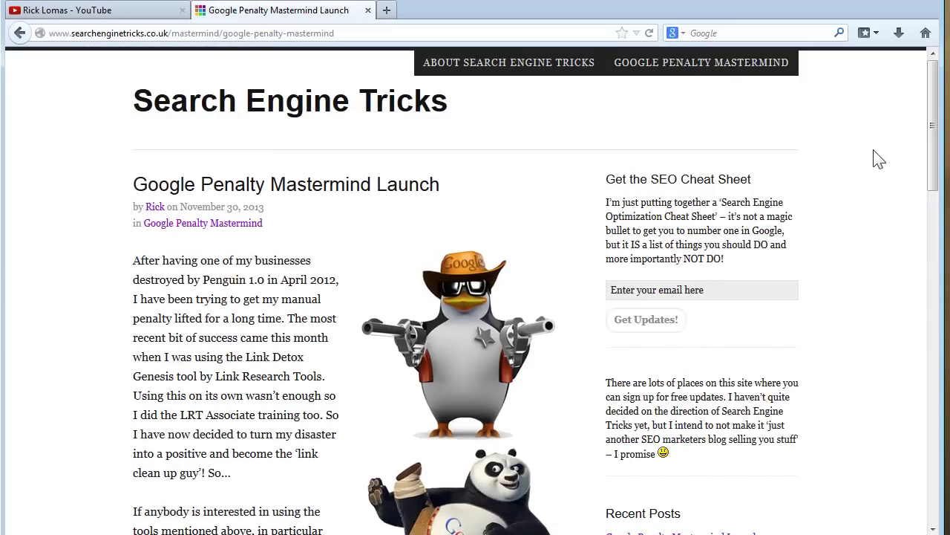